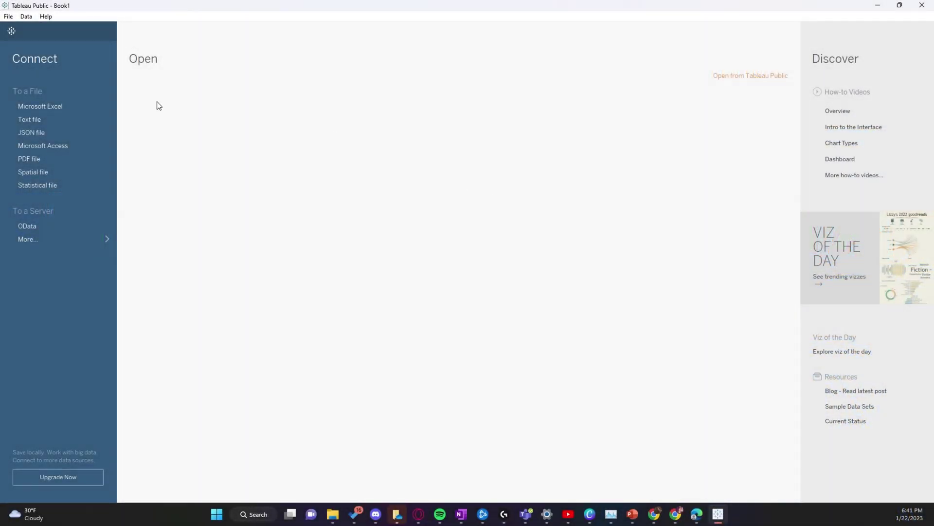
# Connect to the Covid Variants Union Excel workbook as a data source
pyautogui.click(67, 107)
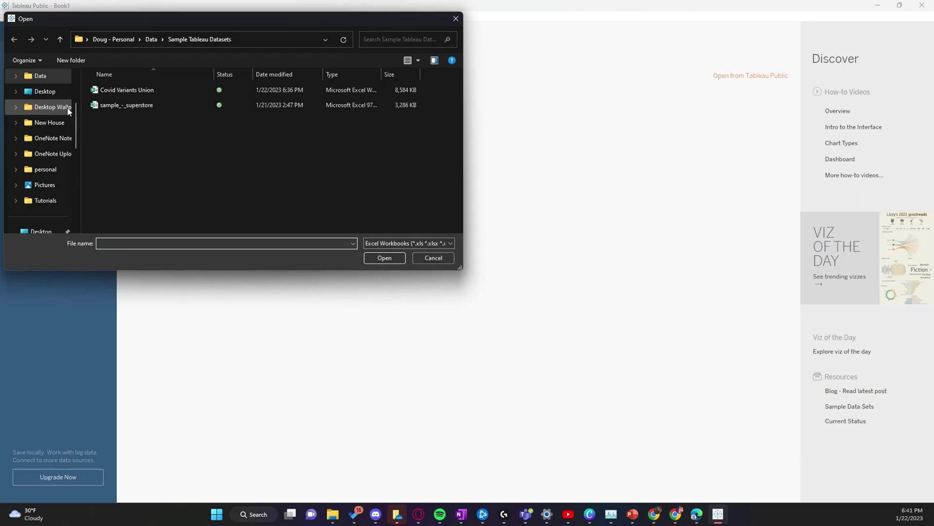
pyautogui.click(108, 93)
pyautogui.click(398, 255)
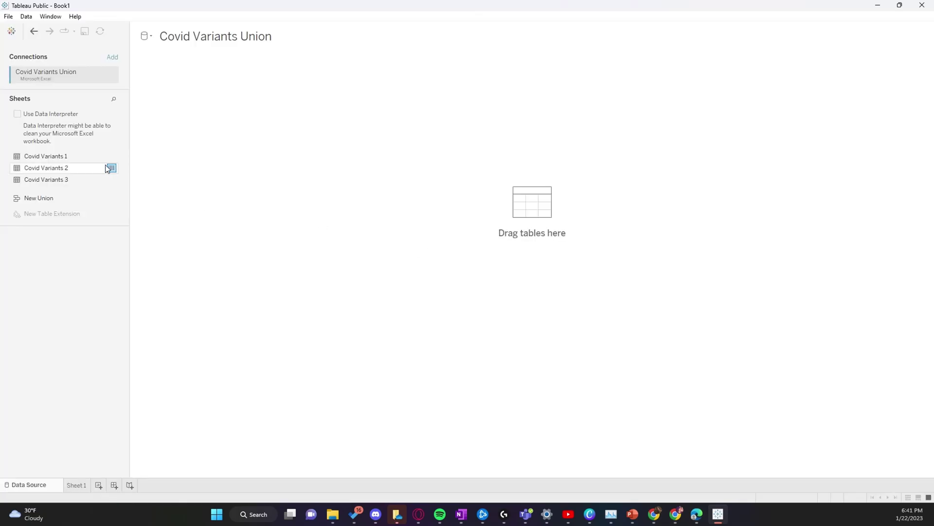
pyautogui.click(112, 155)
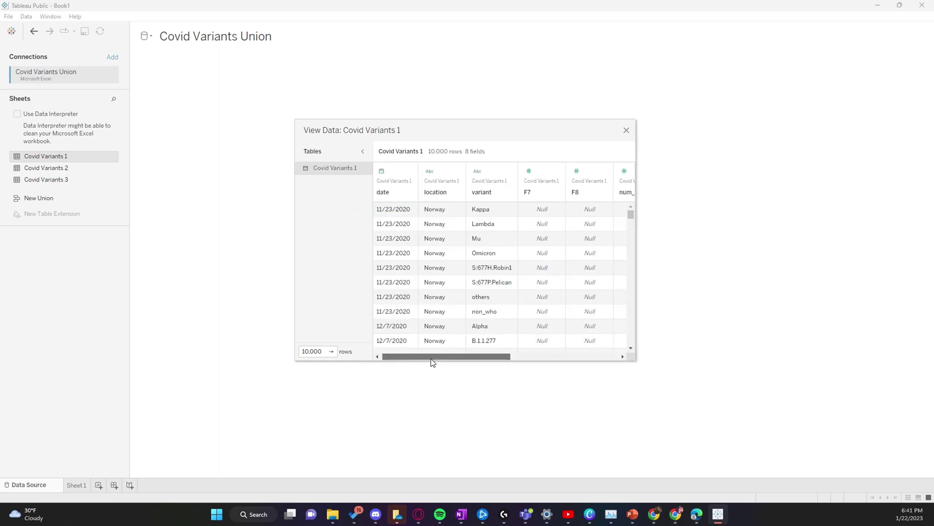
pyautogui.moveTo(431, 362); pyautogui.dragTo(409, 349)
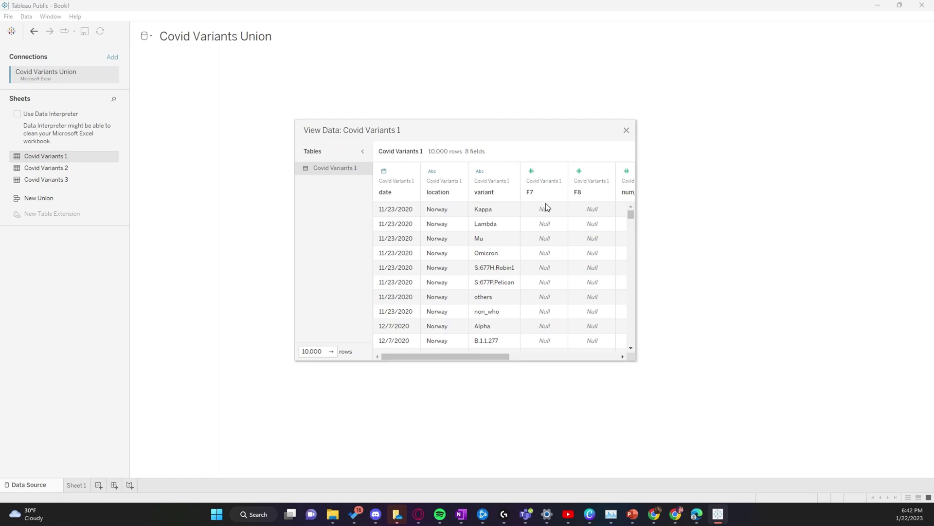
pyautogui.click(627, 132)
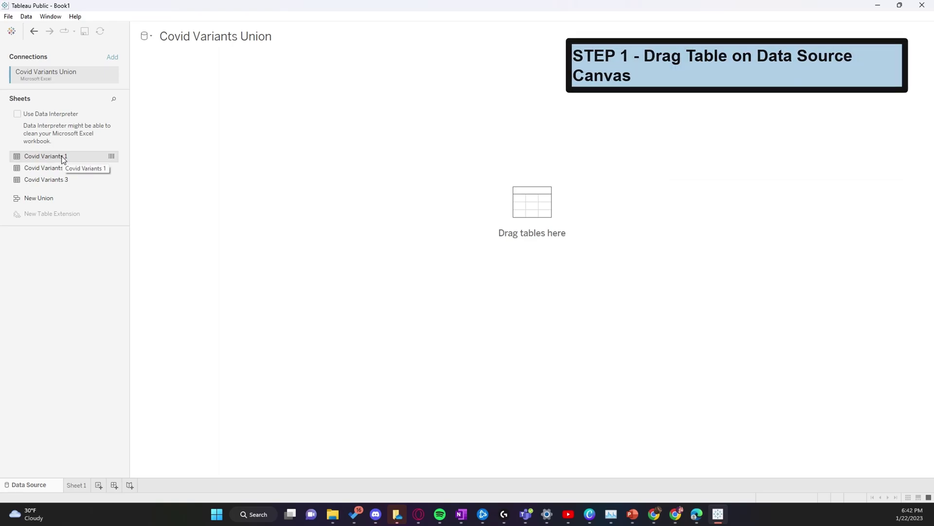
# Place the Covid Variants 1 sheet on the data source canvas
pyautogui.moveTo(63, 159)
pyautogui.mouseDown()
pyautogui.moveTo(170, 126)
pyautogui.moveTo(185, 170)
pyautogui.mouseUp()
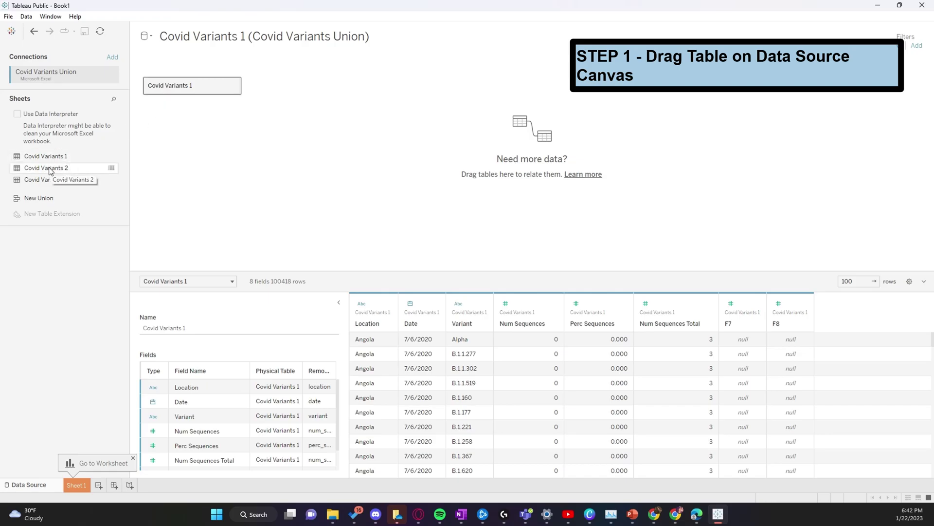
# Union Covid Variants 2 onto Covid Variants 1, giving 10 fields and 200836 rows
pyautogui.moveTo(49, 168); pyautogui.dragTo(167, 96)
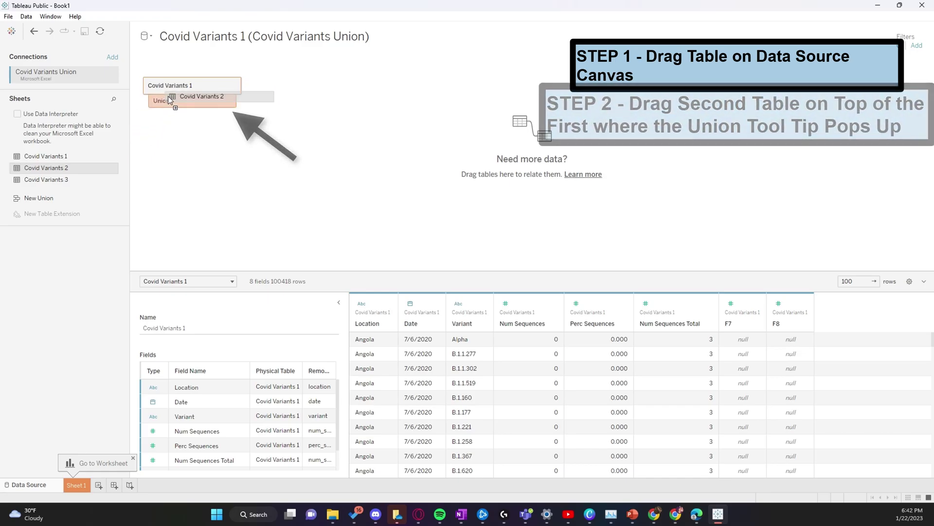
pyautogui.moveTo(169, 96); pyautogui.dragTo(172, 98)
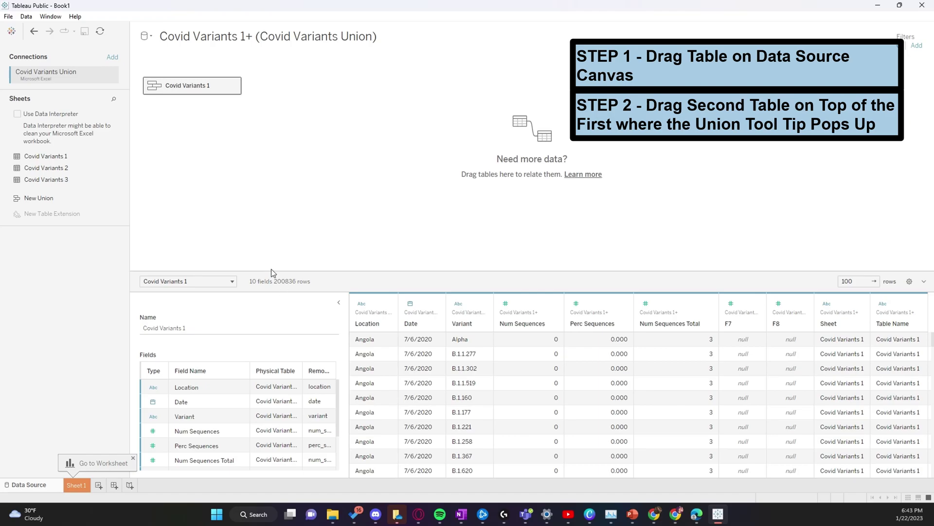
# Drop Covid Variants 3 into the union, bringing it to 301254 rows
pyautogui.moveTo(61, 183); pyautogui.dragTo(77, 180)
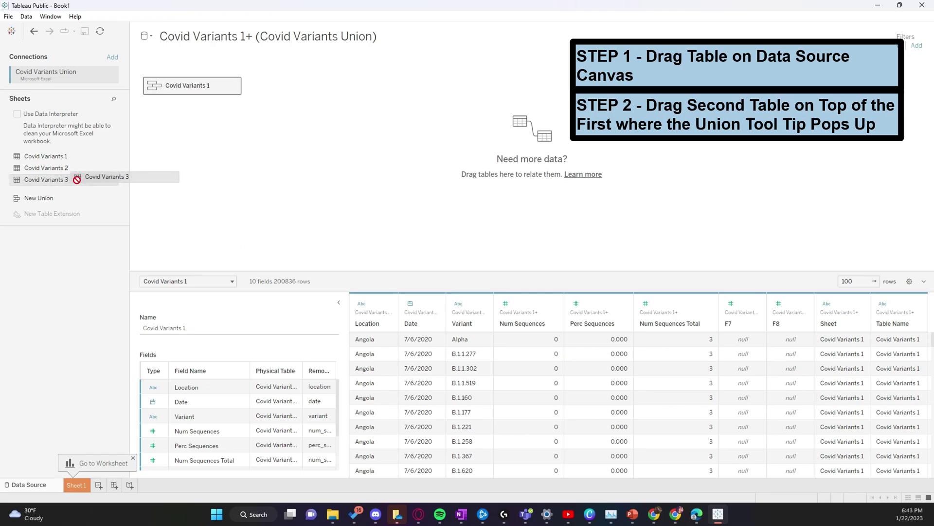
pyautogui.moveTo(76, 179); pyautogui.dragTo(163, 102)
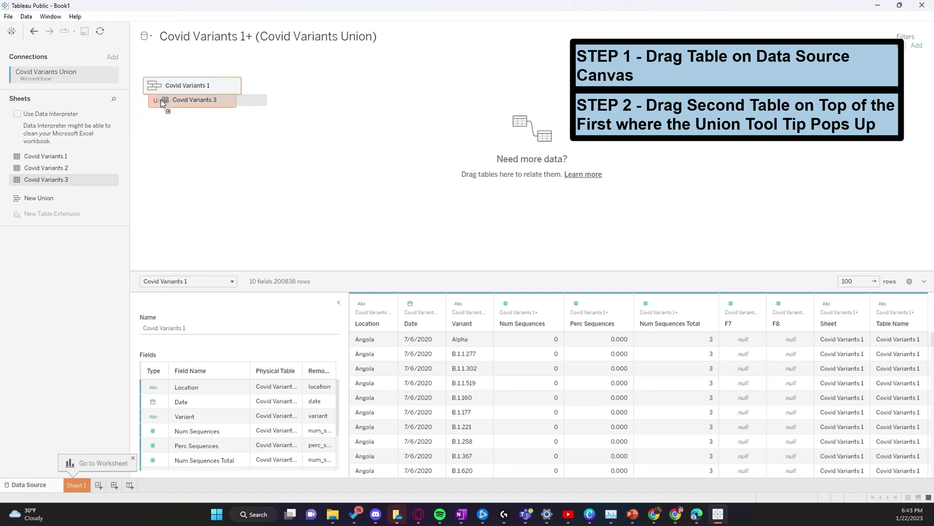
pyautogui.moveTo(161, 99); pyautogui.dragTo(161, 100)
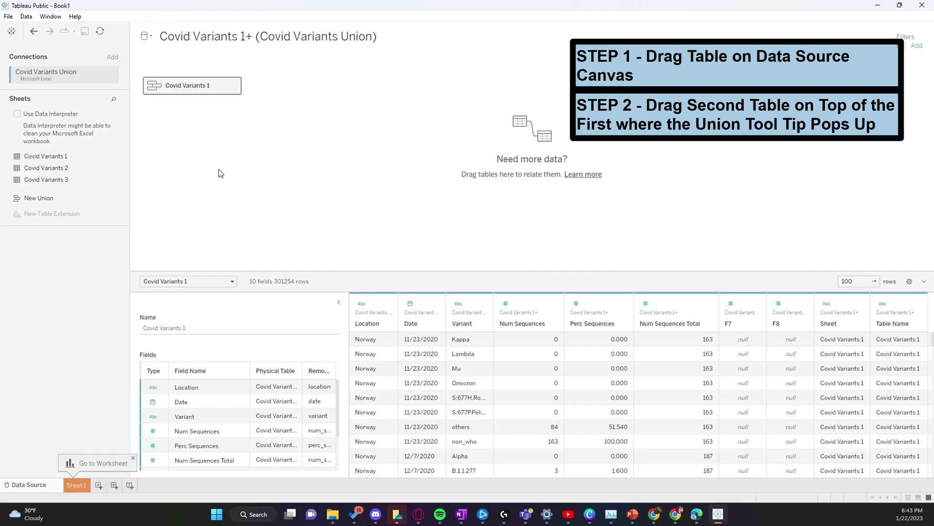
pyautogui.moveTo(192, 85)
pyautogui.rightClick(197, 90)
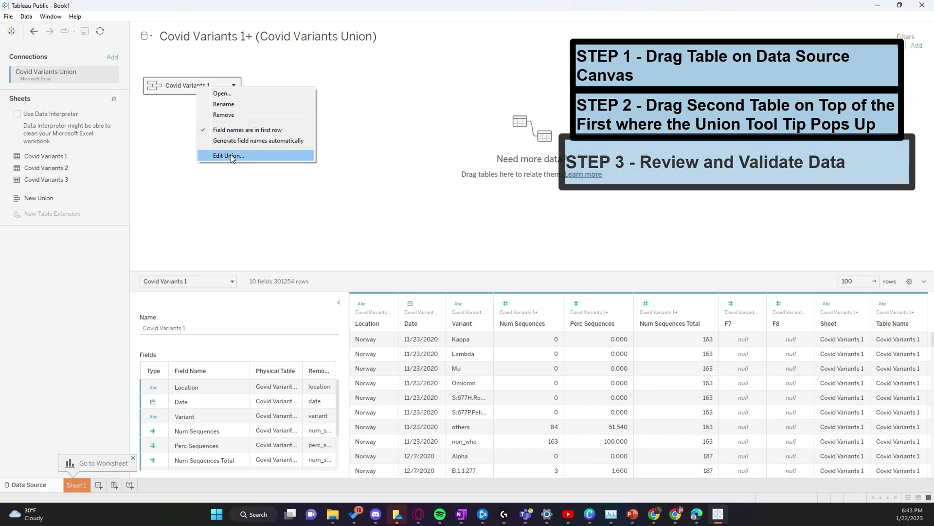
pyautogui.click(267, 155)
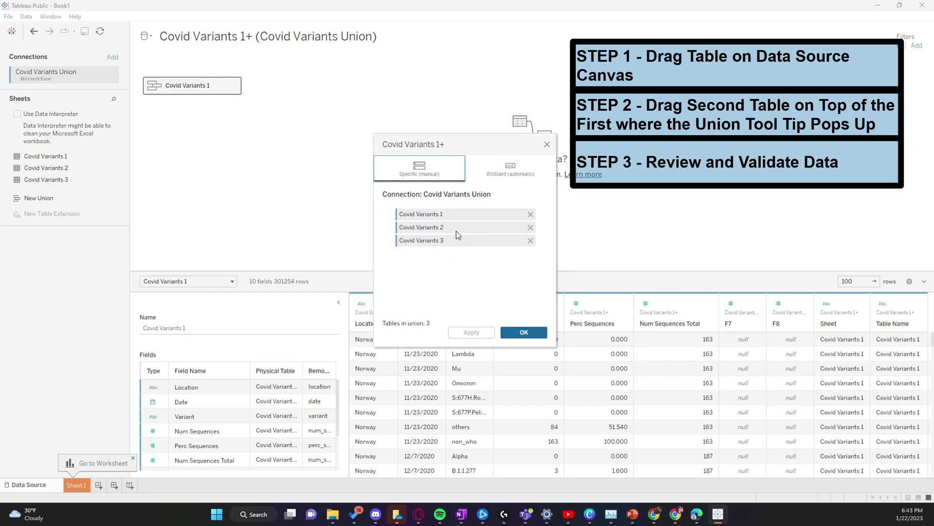
pyautogui.click(500, 170)
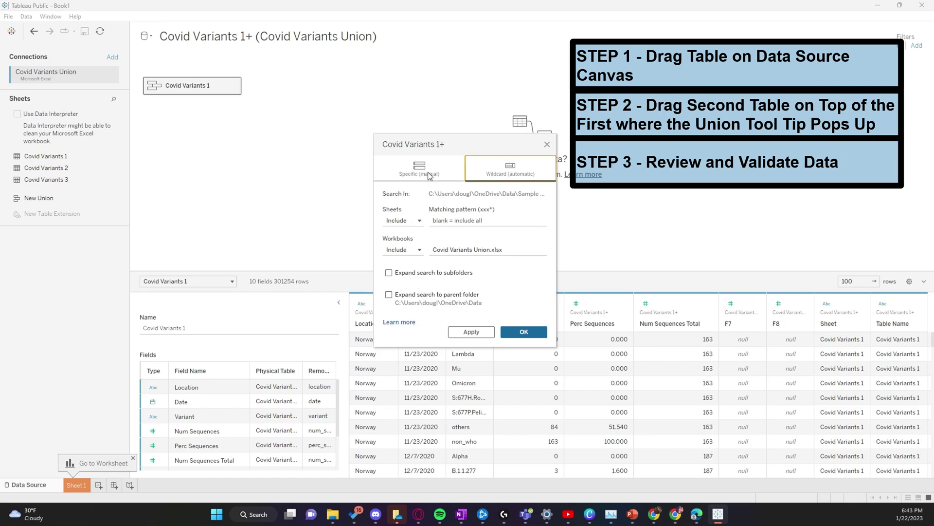
pyautogui.click(430, 175)
# Close the three-table union settings and select the null-only F7 and F8 columns
pyautogui.click(524, 333)
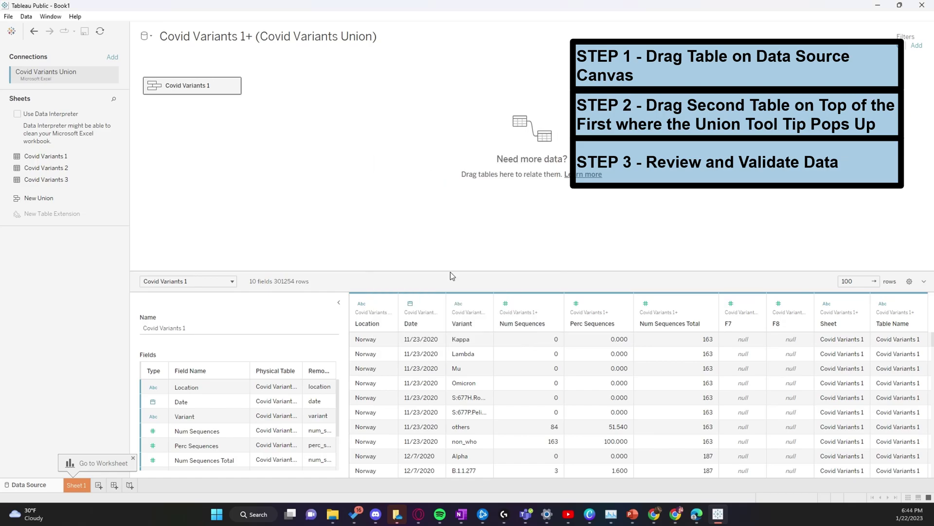
pyautogui.scroll(-5, 752, 389)
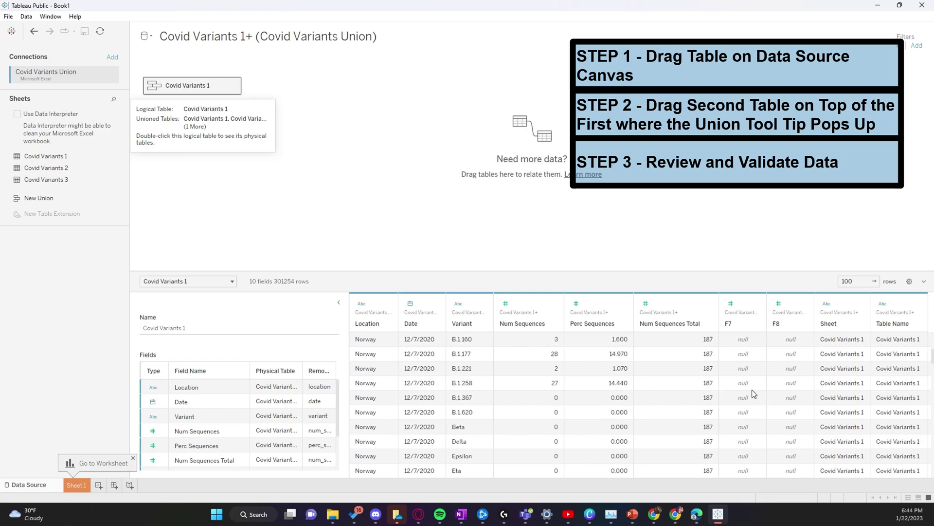
pyautogui.scroll(-5, 752, 389)
pyautogui.scroll(-5, 757, 392)
pyautogui.scroll(-3, 758, 392)
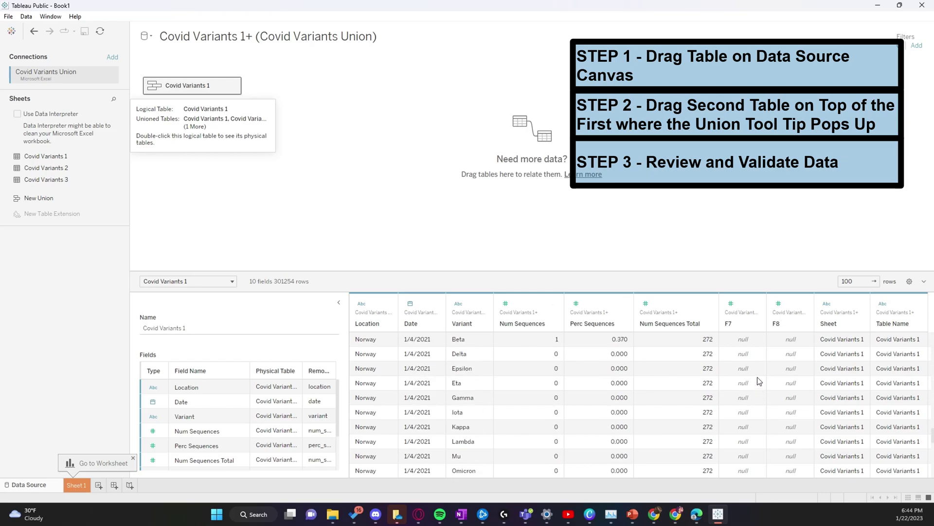
pyautogui.scroll(5, 758, 392)
pyautogui.scroll(-2, 757, 382)
pyautogui.scroll(5, 758, 386)
pyautogui.scroll(5, 698, 396)
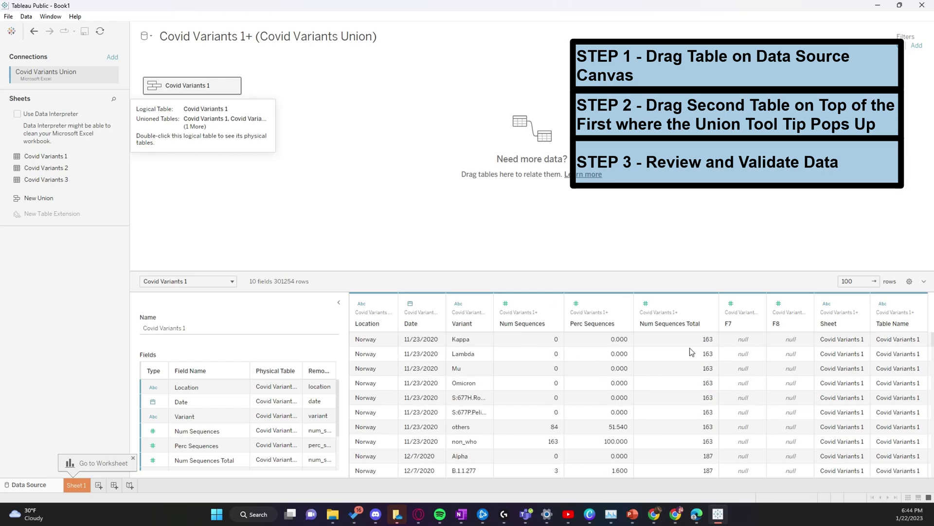
pyautogui.moveTo(660, 319); pyautogui.dragTo(327, 329)
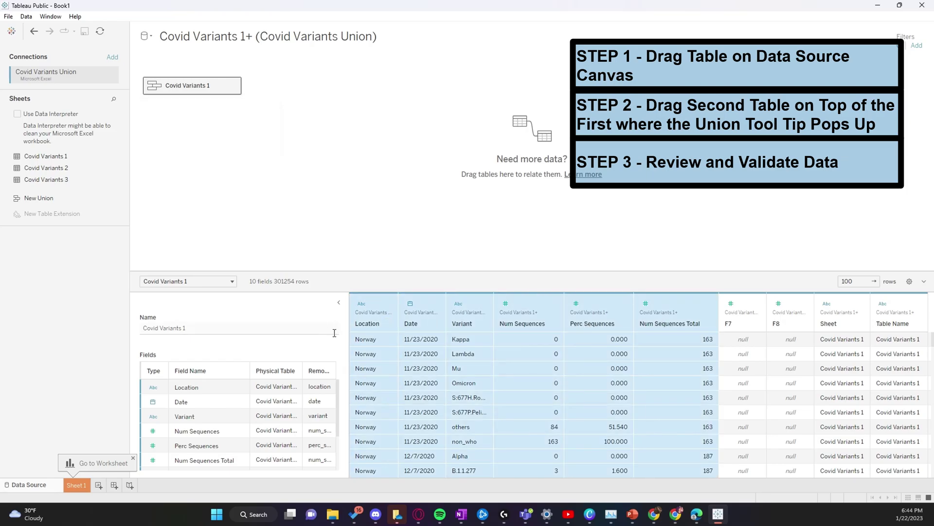
pyautogui.moveTo(744, 314); pyautogui.dragTo(801, 319)
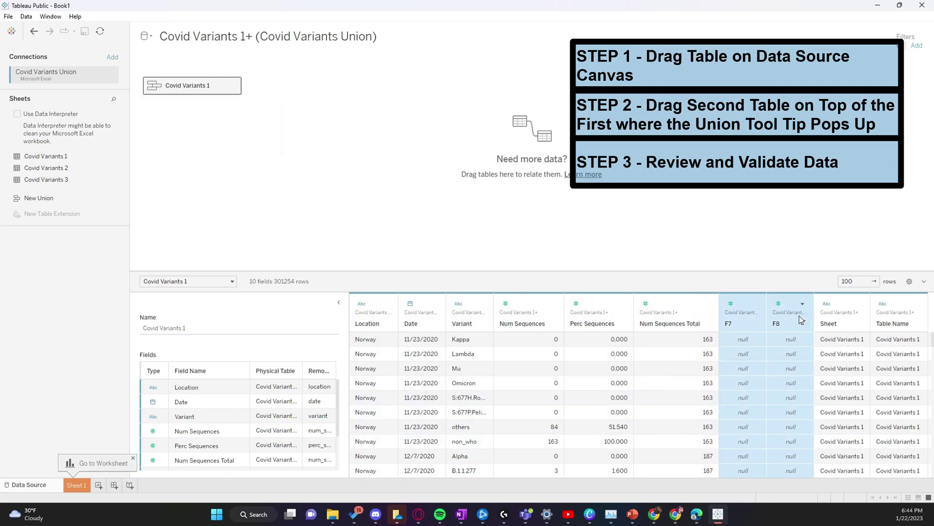
pyautogui.scroll(-2, 787, 360)
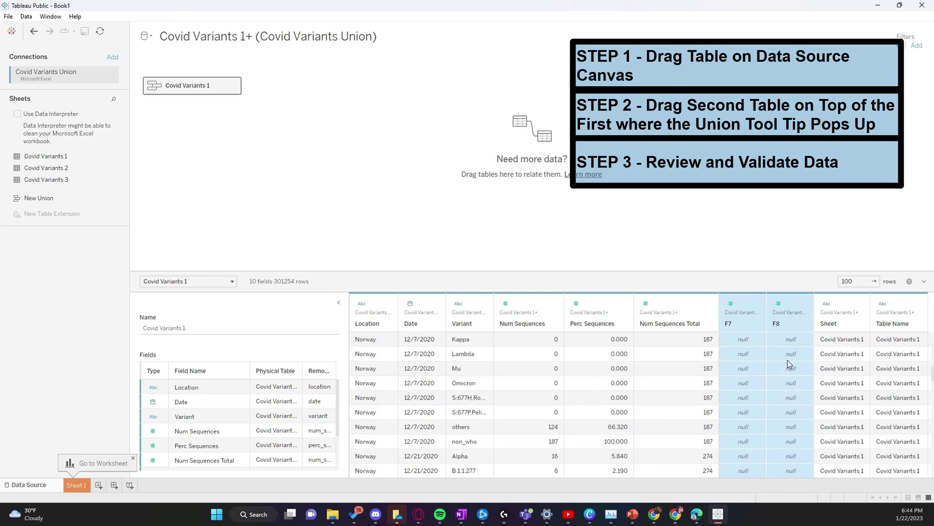
pyautogui.scroll(-2, 785, 367)
pyautogui.scroll(4, 783, 372)
pyautogui.scroll(-5, 784, 372)
pyautogui.scroll(-5, 783, 365)
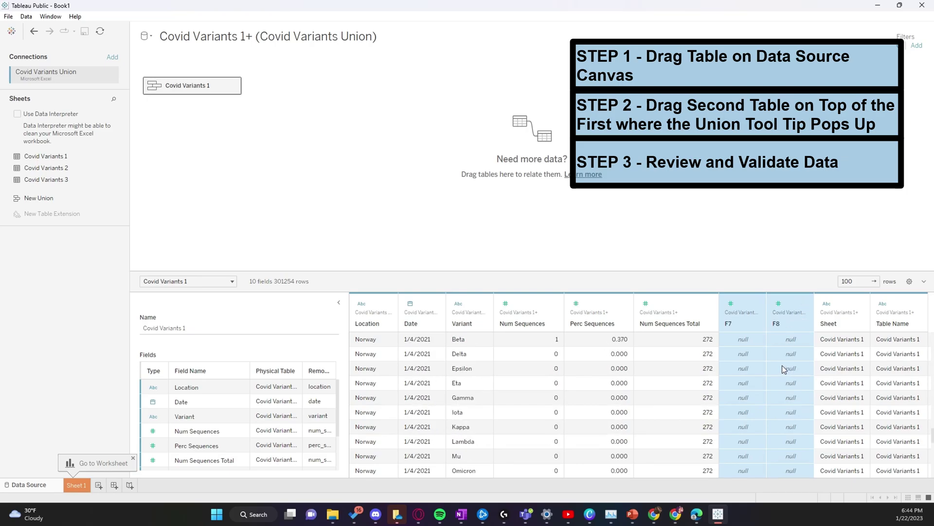
pyautogui.scroll(-3, 781, 365)
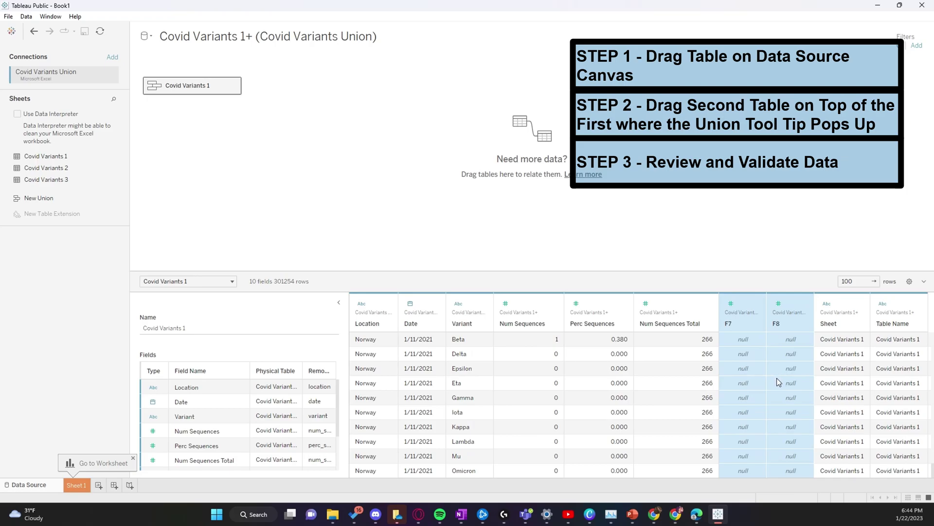
# Hide the F7 and F8 columns, then check the Sheet and Table Name values
pyautogui.rightClick(747, 314)
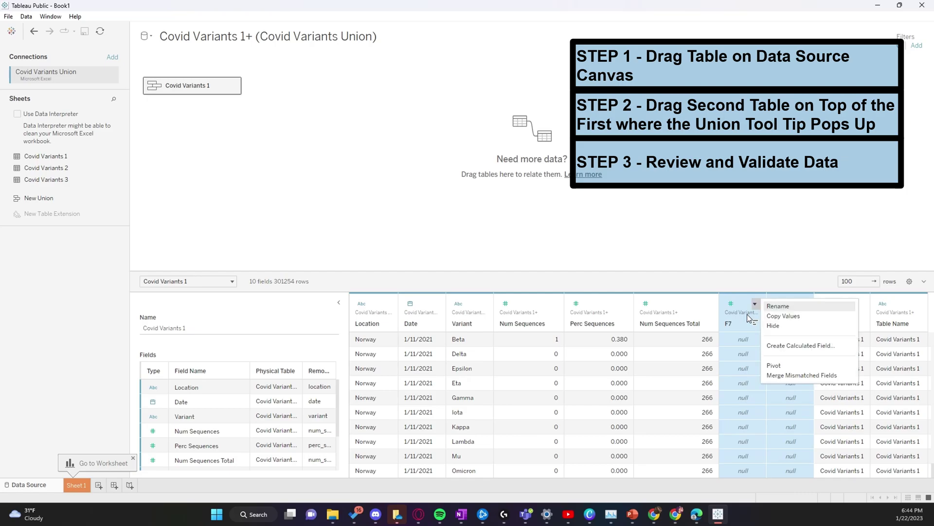
pyautogui.click(771, 326)
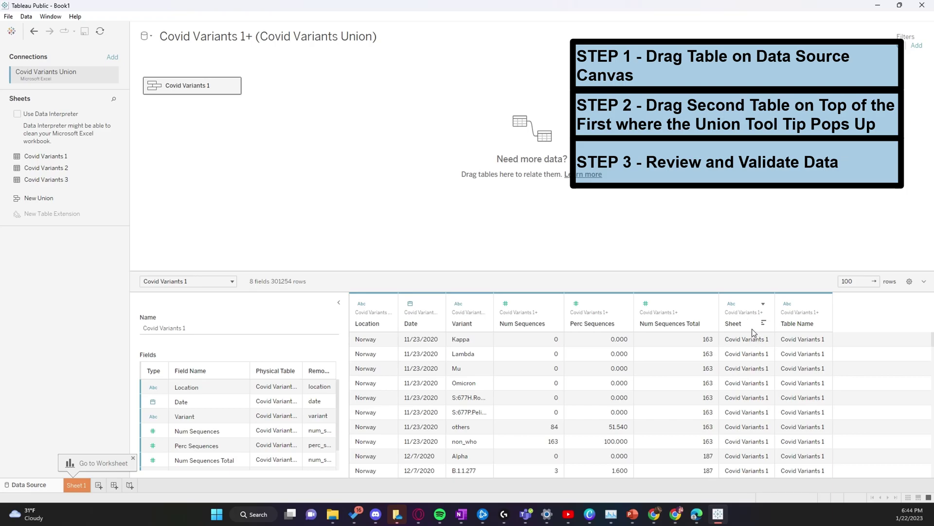
pyautogui.moveTo(744, 315)
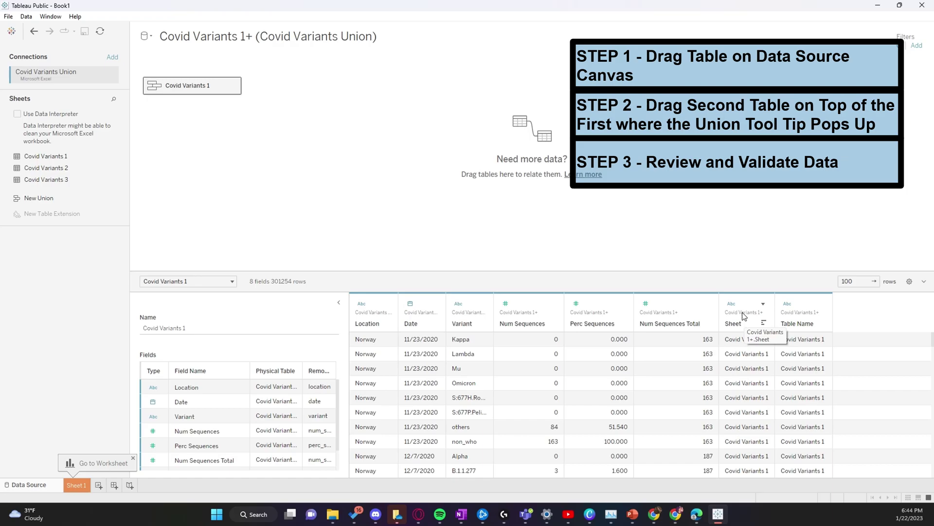
pyautogui.click(742, 312)
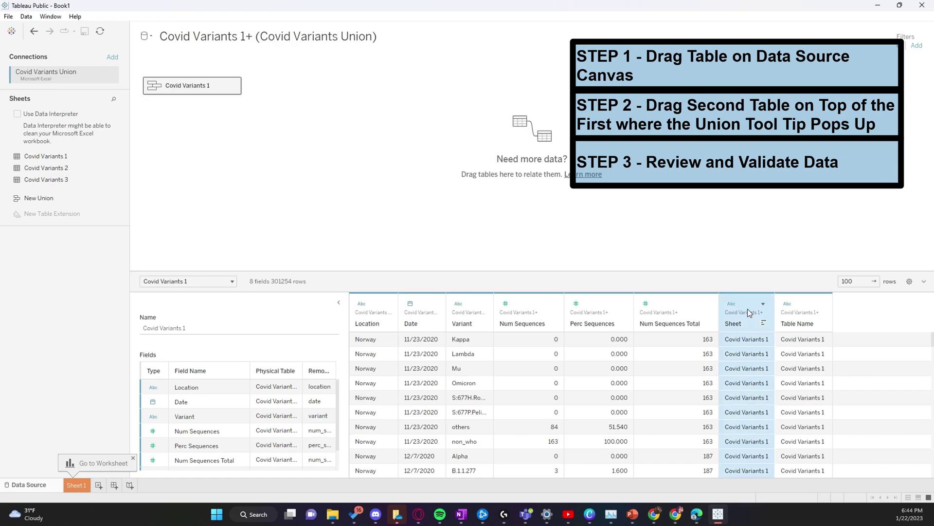
pyautogui.click(803, 311)
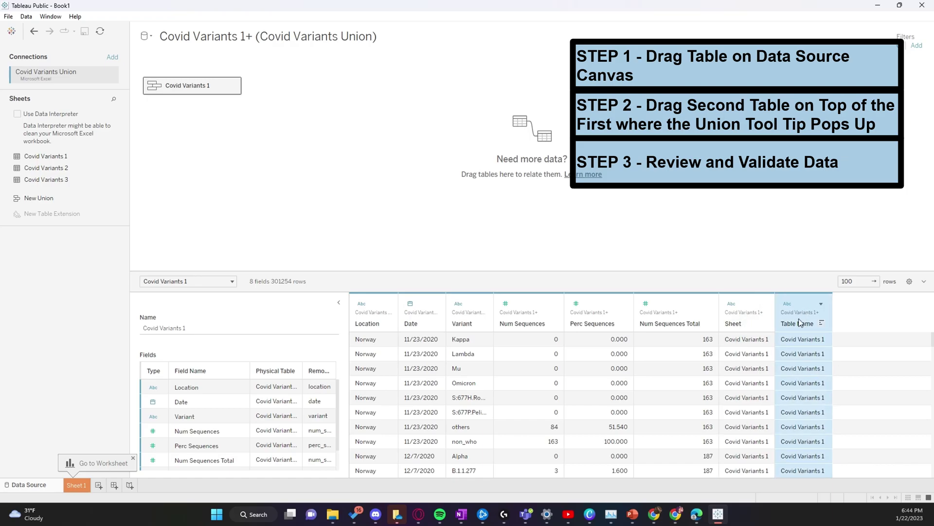
pyautogui.scroll(-5, 794, 347)
pyautogui.scroll(-5, 795, 347)
pyautogui.scroll(-5, 795, 347)
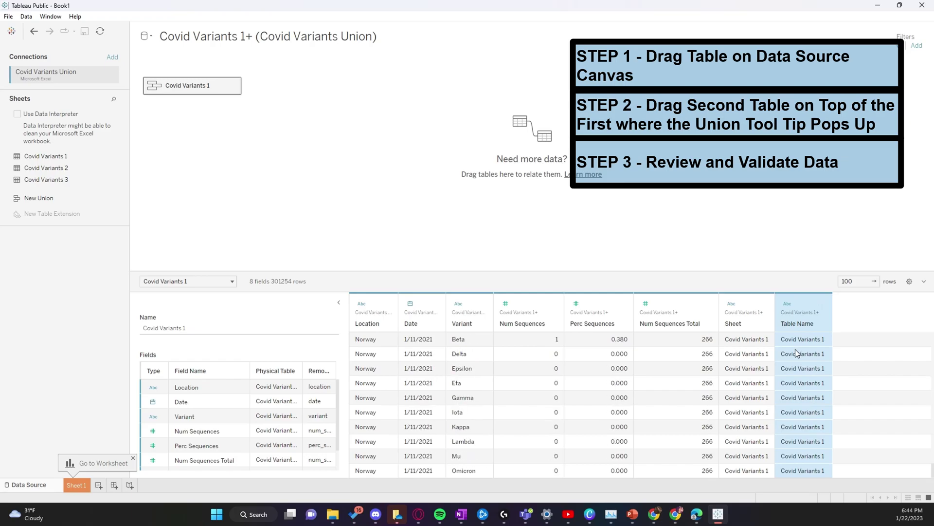
pyautogui.scroll(5, 793, 355)
pyautogui.scroll(5, 792, 355)
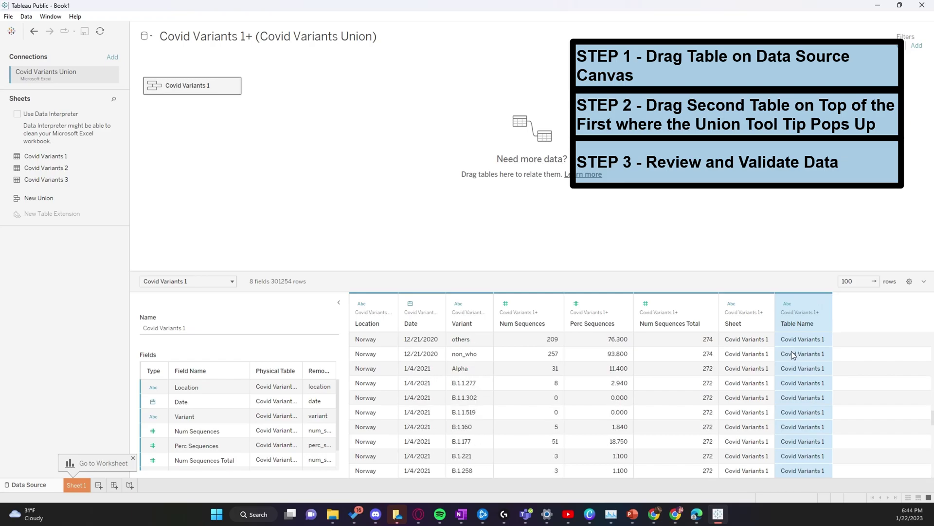
pyautogui.scroll(5, 788, 355)
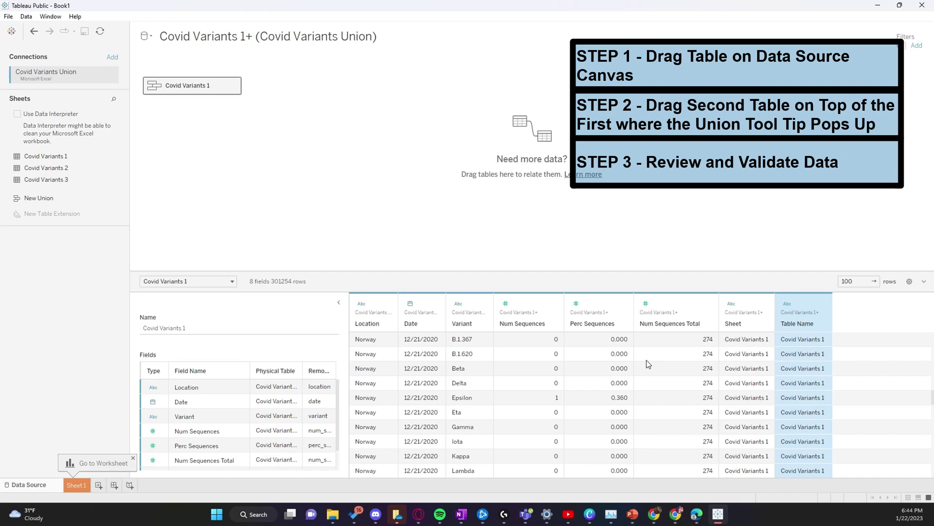
pyautogui.scroll(-2, 431, 363)
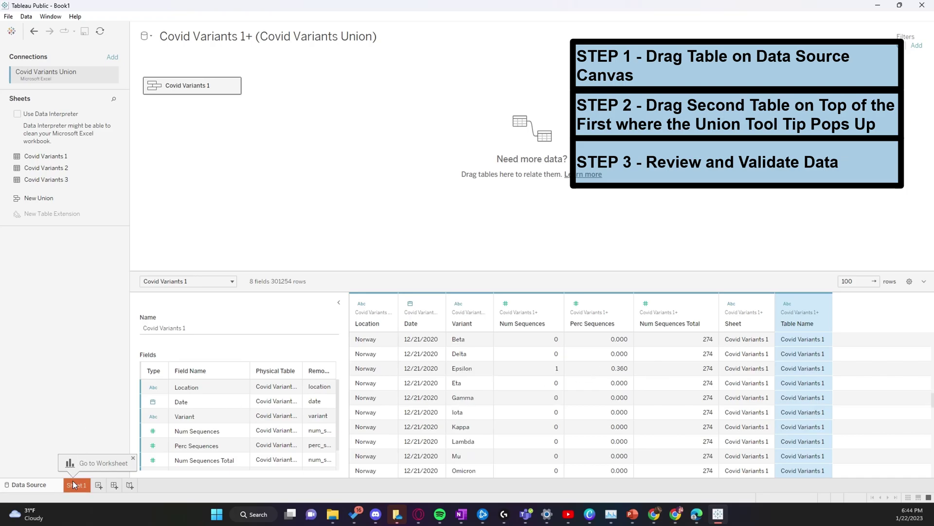
# Put Sheet and Table Name on Rows in Sheet 1, listing Covid Variants 1–3
pyautogui.click(77, 485)
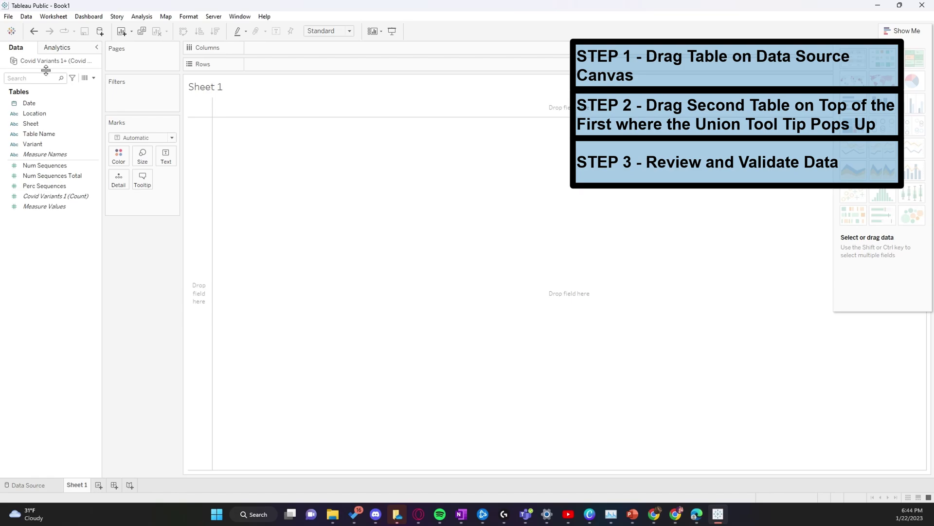
pyautogui.click(36, 123)
pyautogui.doubleClick(36, 123)
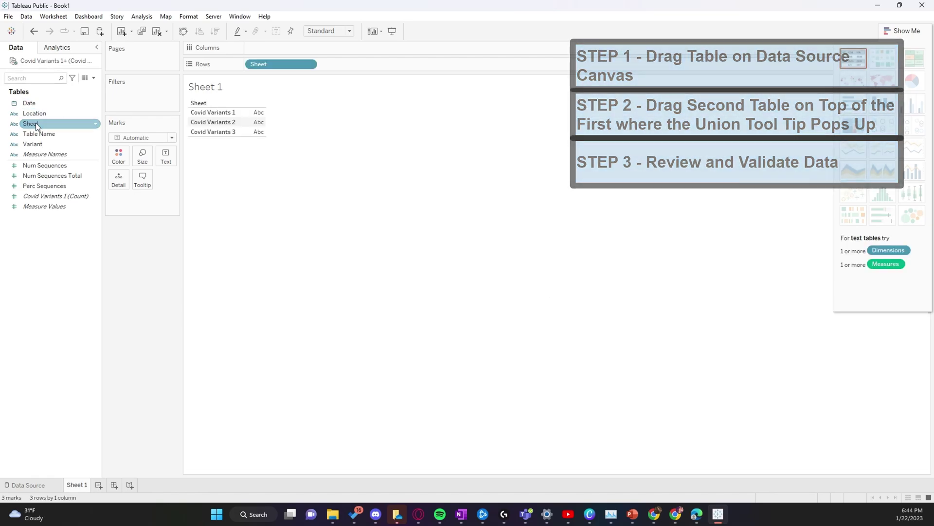
pyautogui.doubleClick(41, 132)
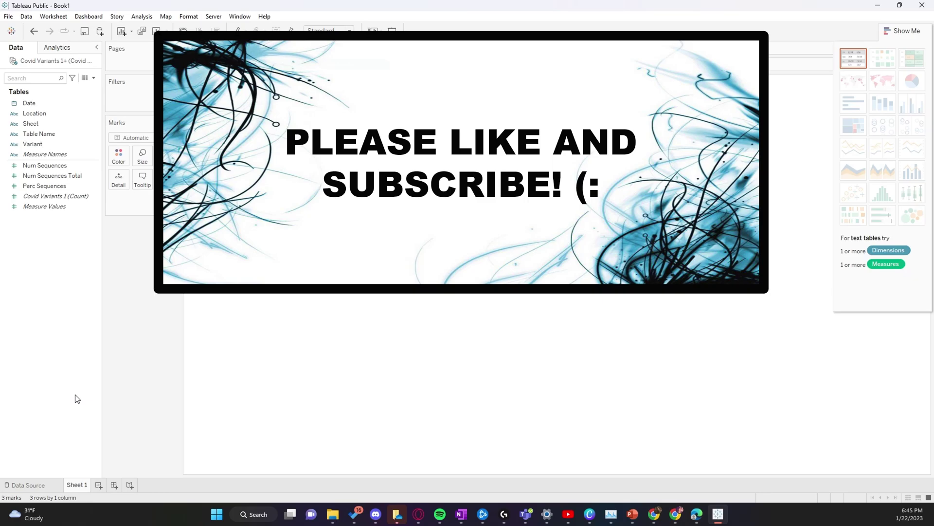
# Go back to the Data Source page to review the eight-field union preview
pyautogui.click(30, 485)
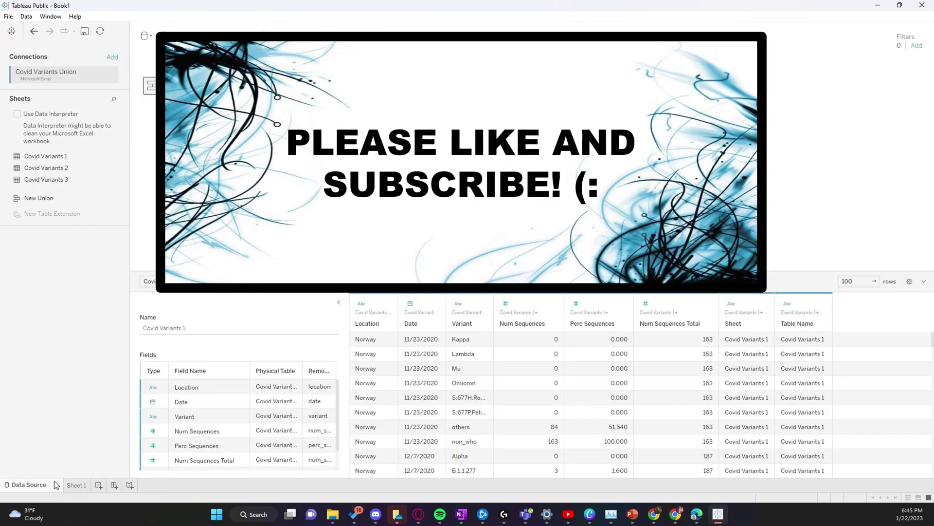